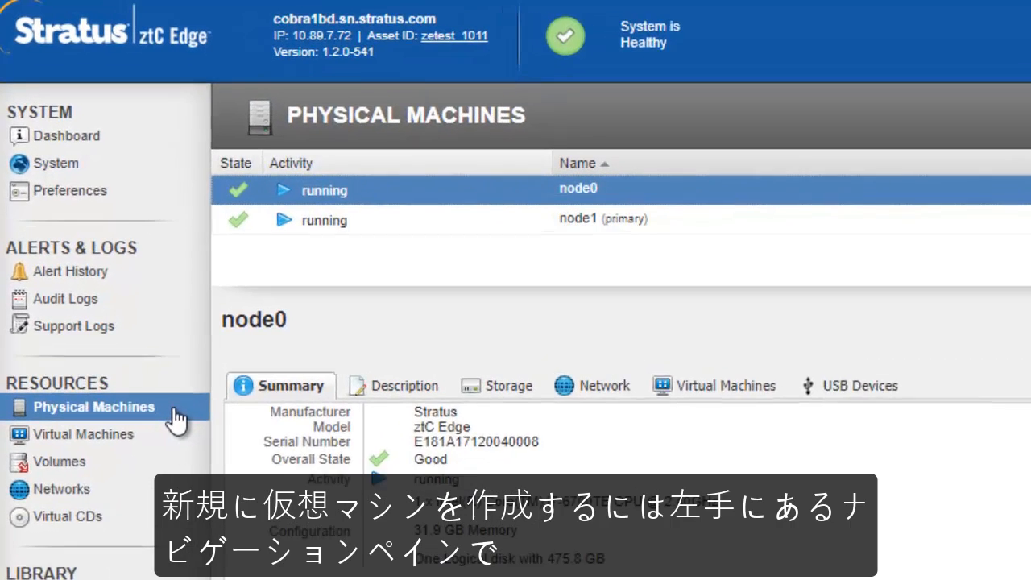
Go to the virtual machines page and start creating a new virtual machine.
{"action": "left_click", "coordinate": [195, 456]}
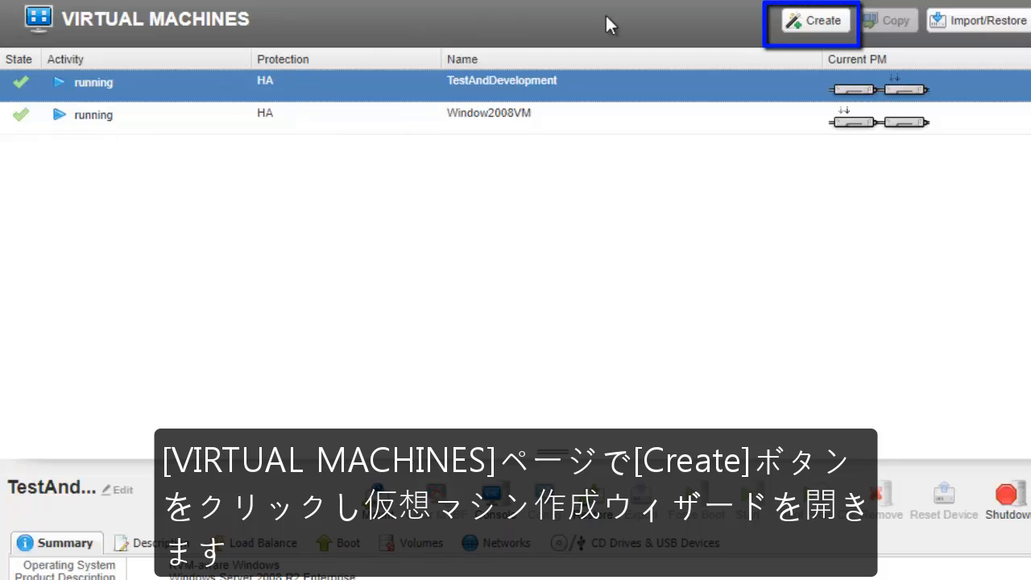
{"action": "left_click", "coordinate": [823, 25]}
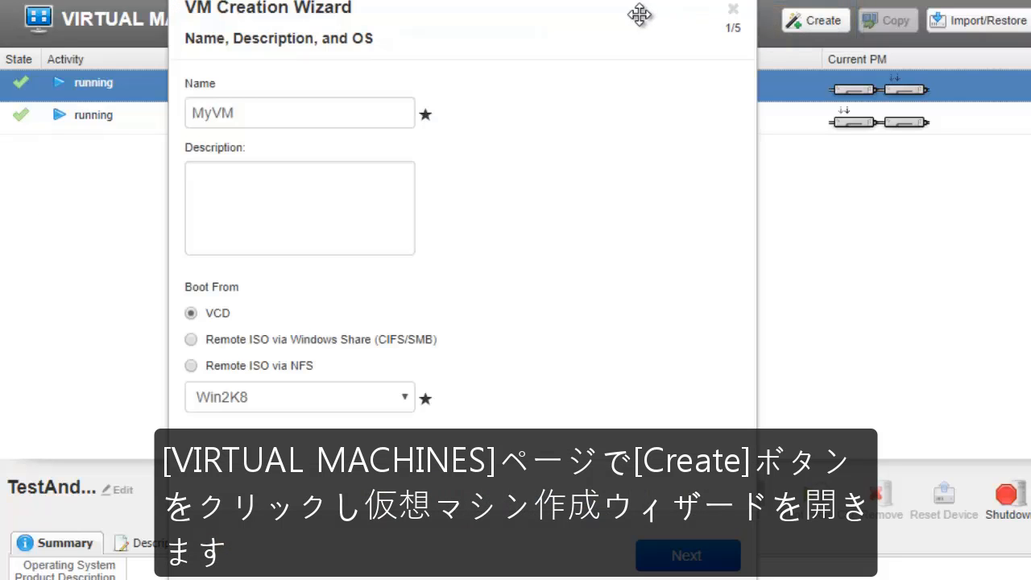
{"action": "left_click_drag", "start_coordinate": [640, 17], "coordinate": [685, 0]}
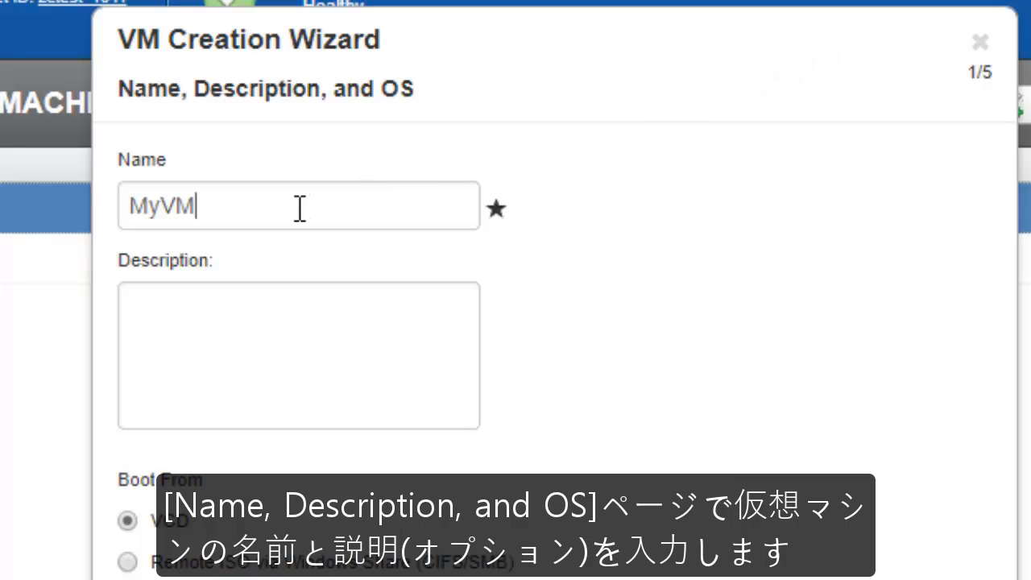
Name the virtual machine Finance_VM and describe it as "This is the Finance Virtual Machine".
{"action": "left_click_drag", "start_coordinate": [299, 208], "coordinate": [77, 205]}
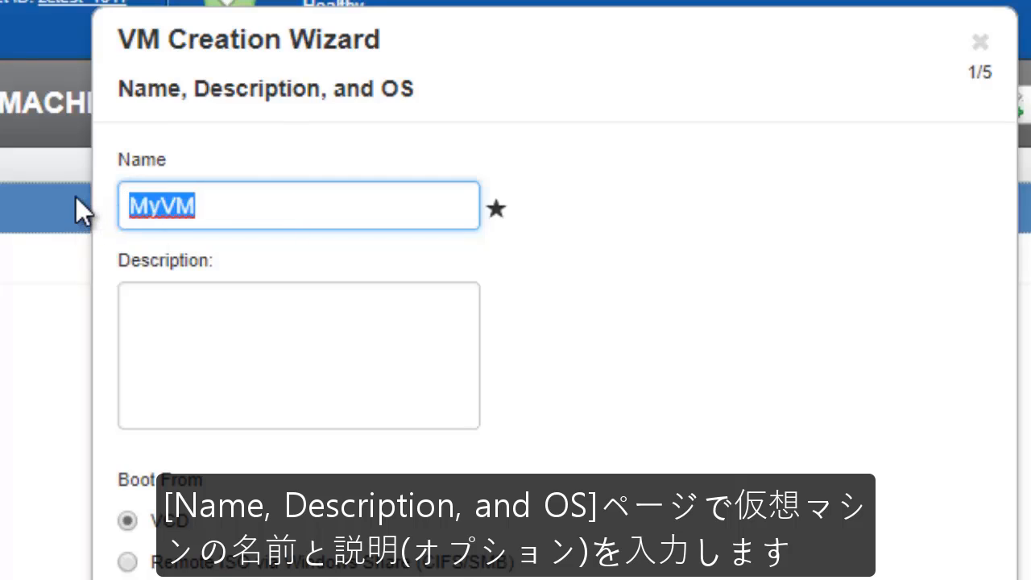
{"action": "type", "text": "Fina"}
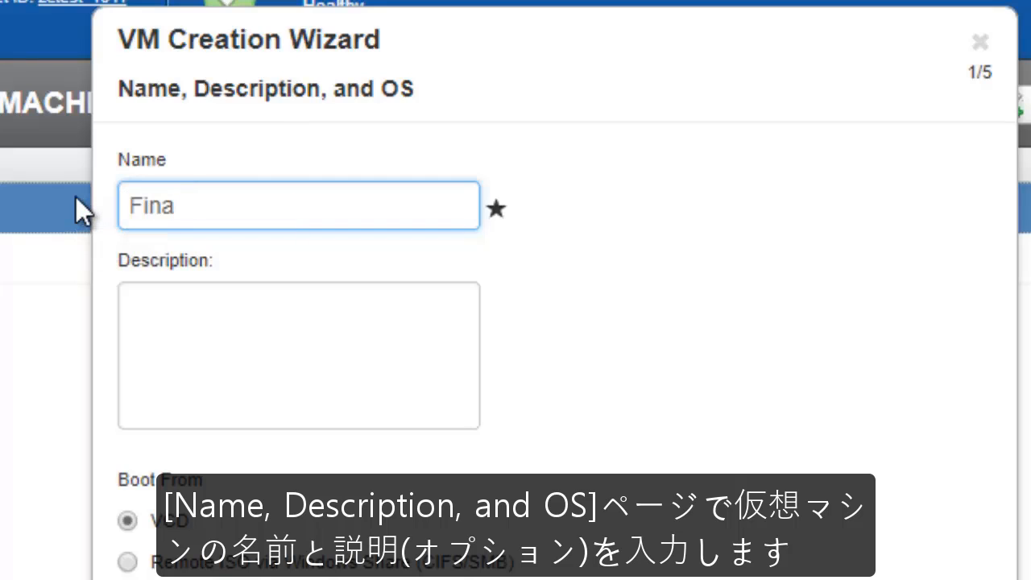
{"action": "type", "text": "nce_VM"}
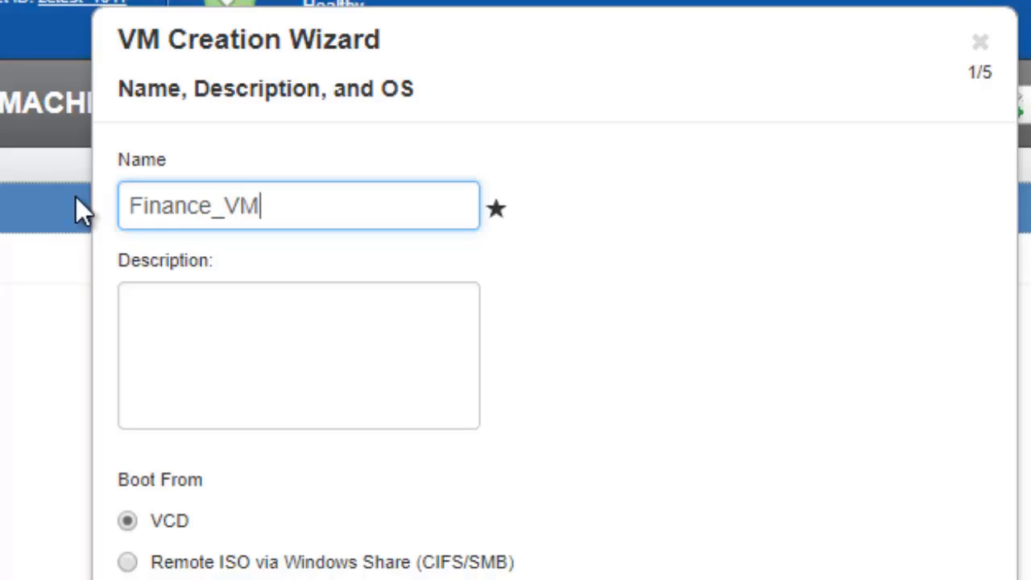
{"action": "key", "text": "Tab"}
{"action": "type", "text": "This is t"}
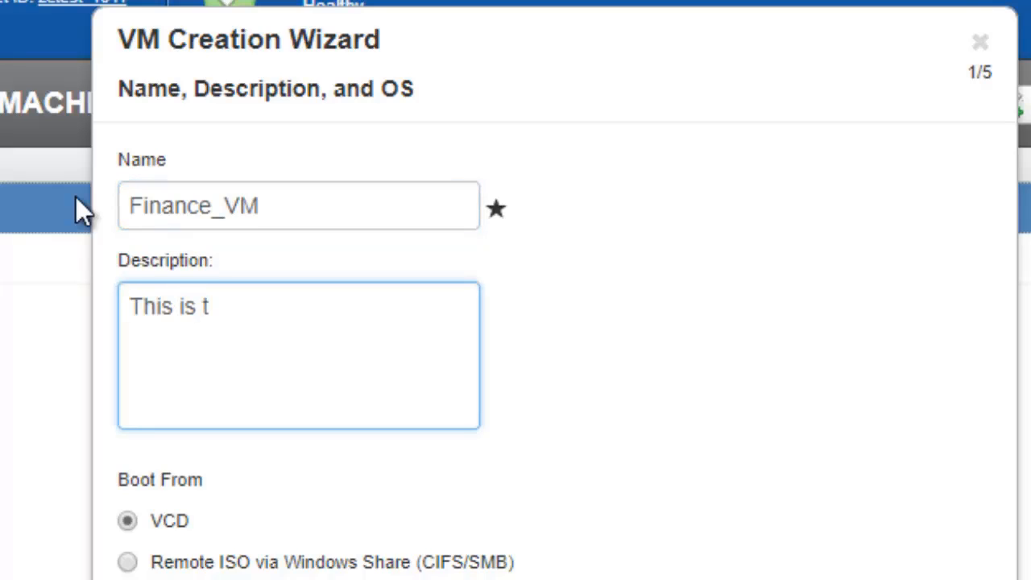
{"action": "type", "text": "he Finance "}
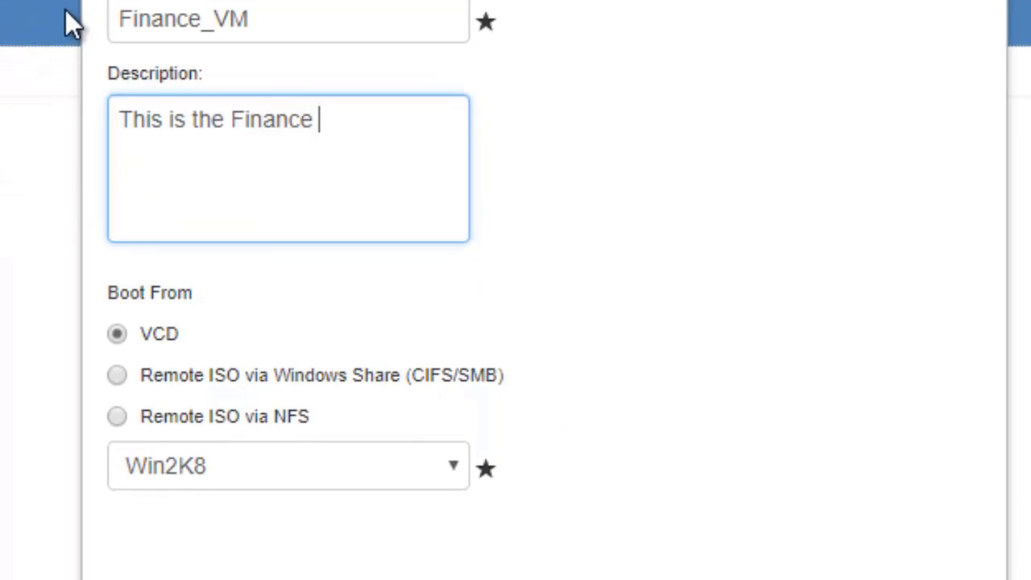
{"action": "type", "text": "Virtual Ma"}
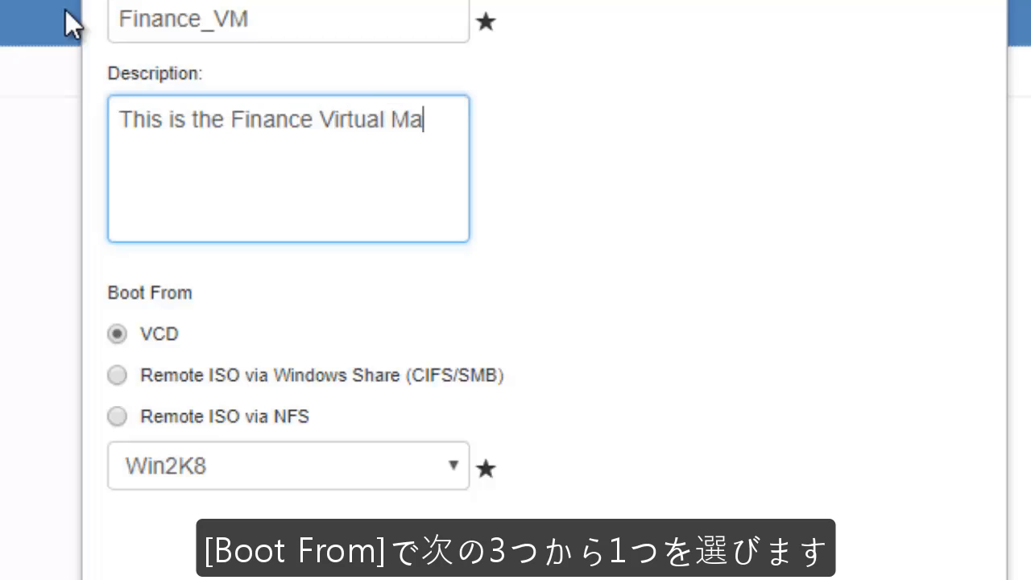
{"action": "type", "text": "chine"}
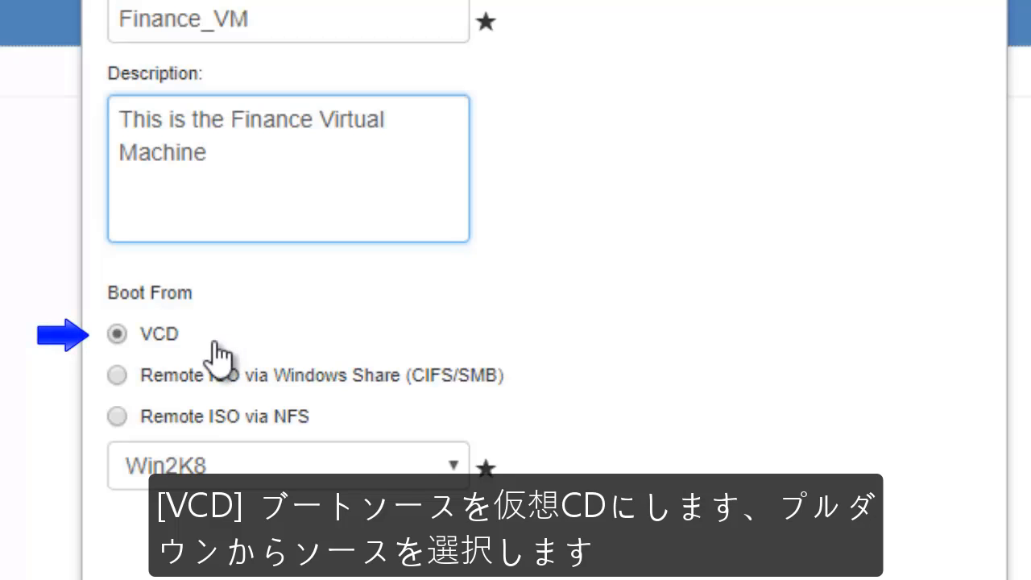
Choose Win2K8 as the virtual CD to boot from.
{"action": "left_click", "coordinate": [449, 469]}
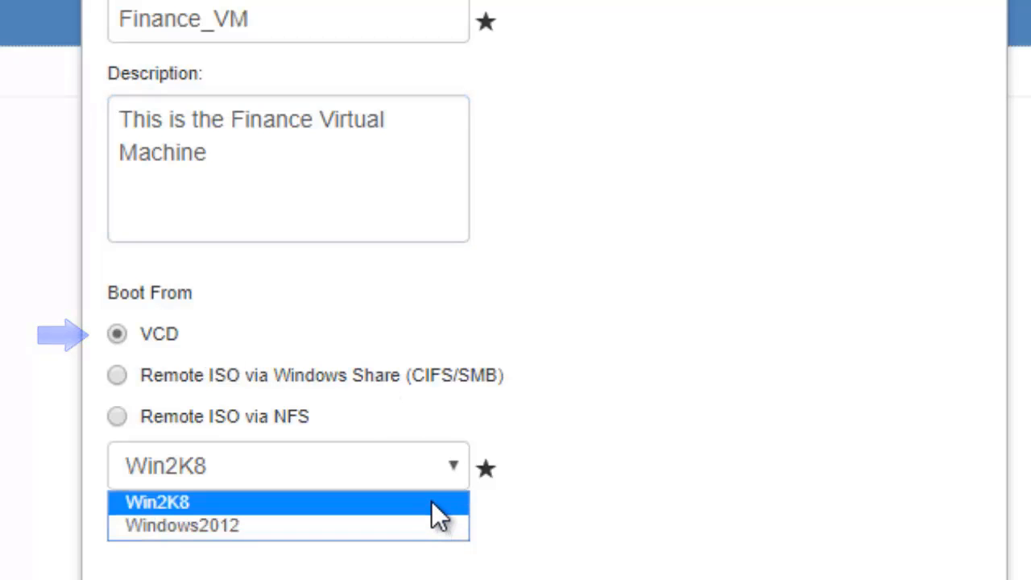
{"action": "left_click", "coordinate": [431, 501]}
Show the remote ISO boot options for Windows Share and NFS, and return the boot source to VCD.
{"action": "left_click", "coordinate": [120, 376]}
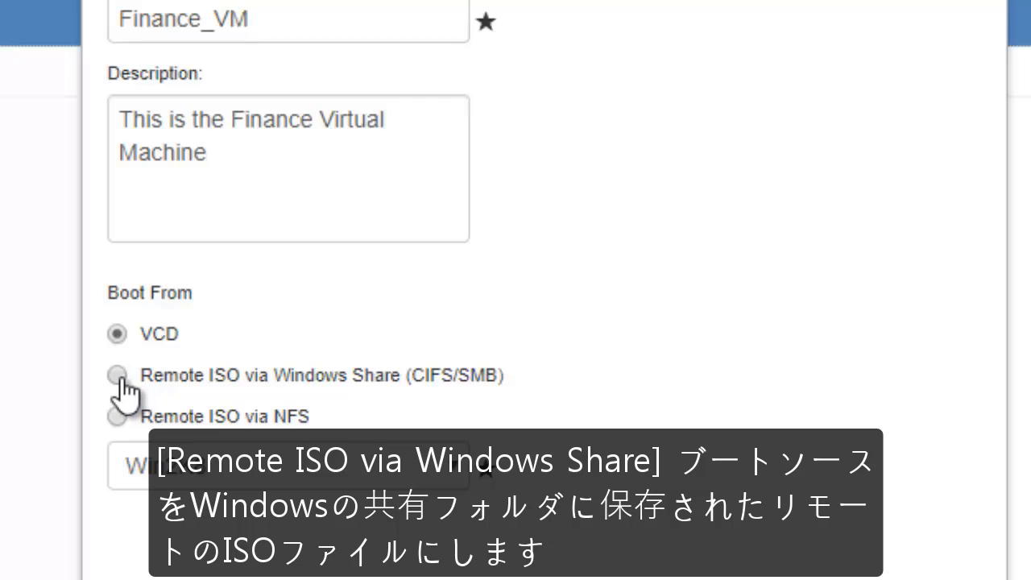
{"action": "scroll", "coordinate": [987, 310], "scroll_direction": "down", "scroll_amount": 5}
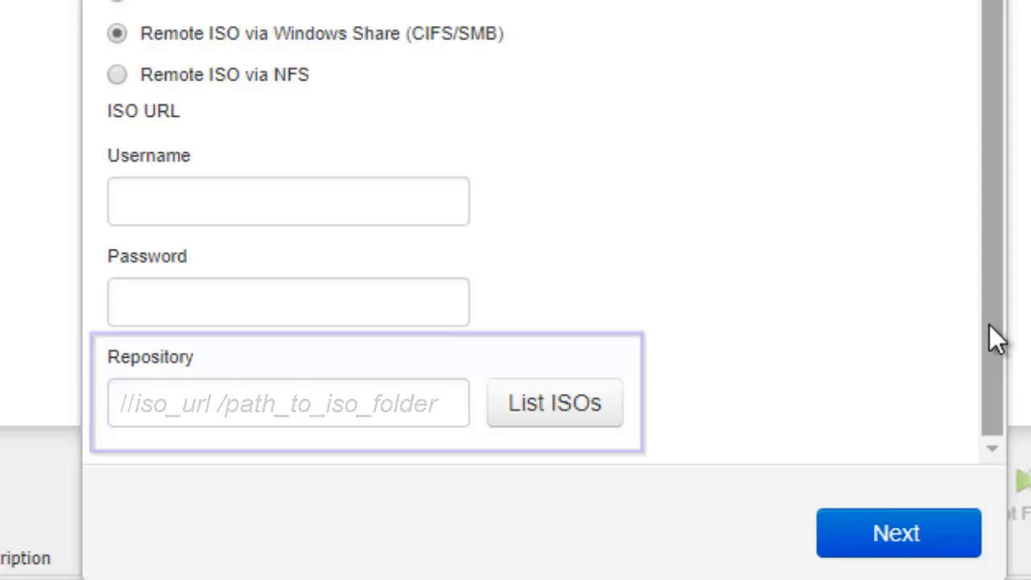
{"action": "left_click", "coordinate": [118, 74]}
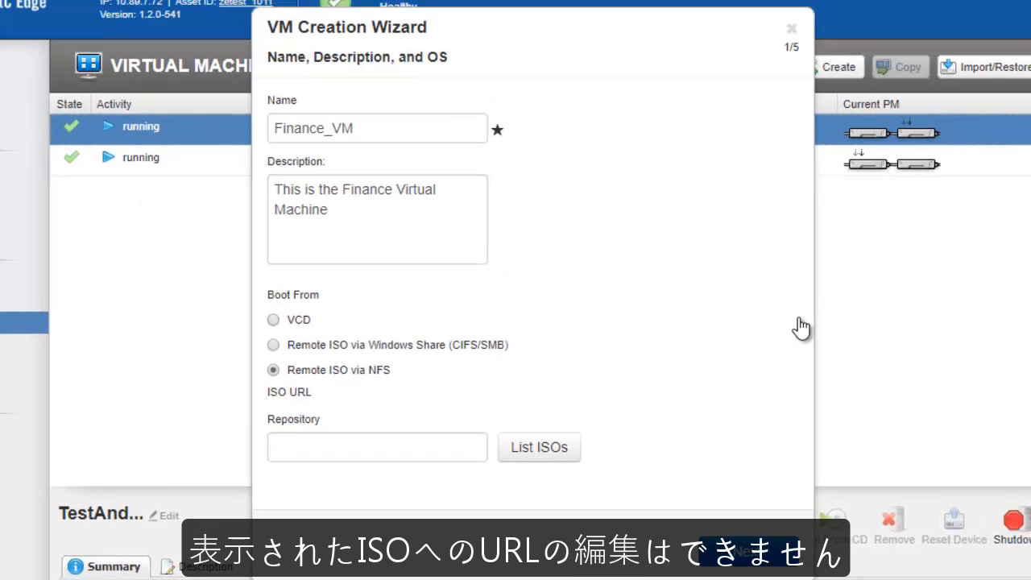
{"action": "left_click", "coordinate": [276, 320]}
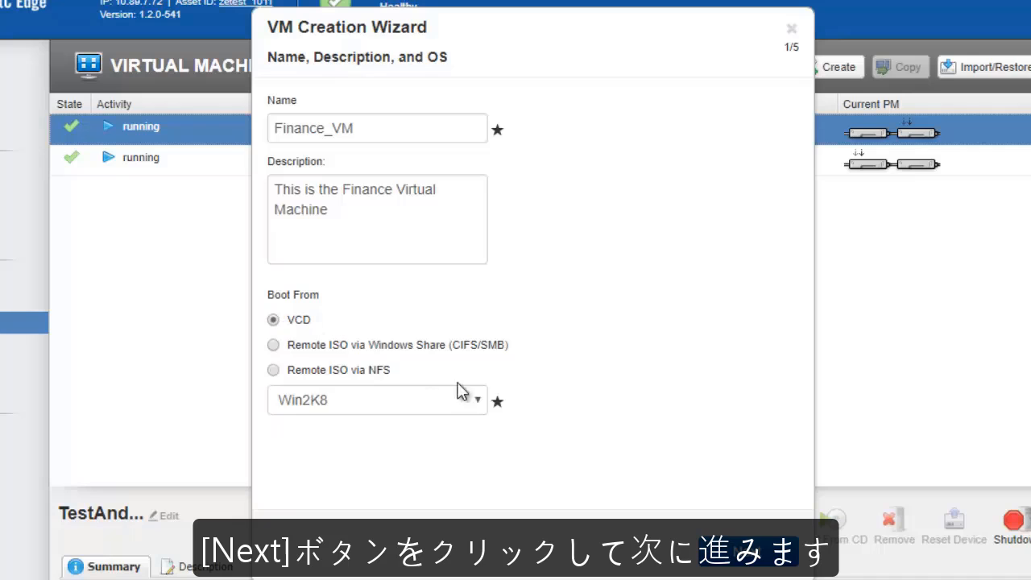
Proceed to the vCPUs and Memory page and assign 2 virtual CPUs and 4096 MB of memory.
{"action": "left_click", "coordinate": [751, 561]}
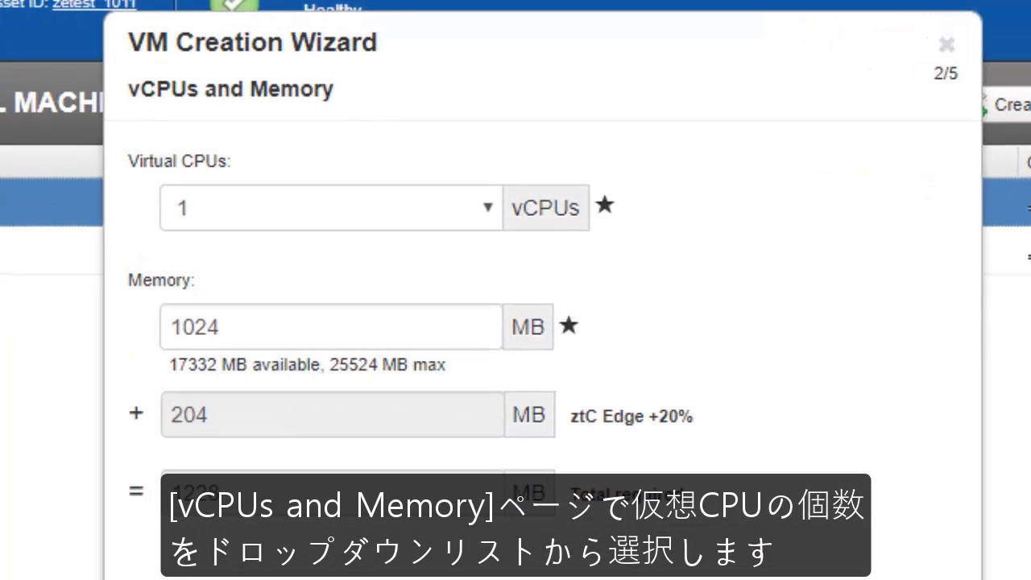
{"action": "left_click", "coordinate": [493, 213]}
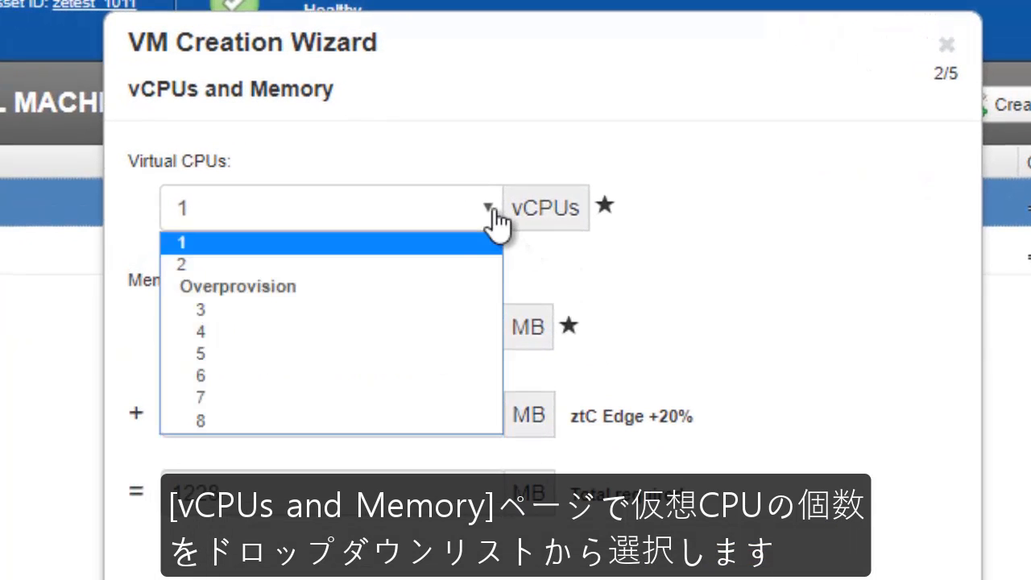
{"action": "left_click", "coordinate": [448, 266]}
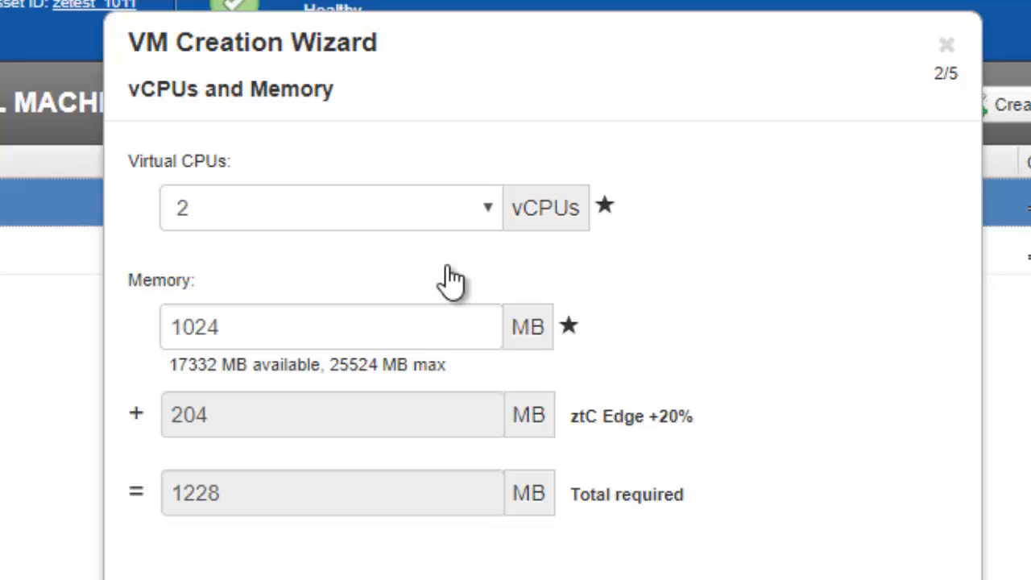
{"action": "left_click_drag", "start_coordinate": [485, 325], "coordinate": [100, 308]}
{"action": "type", "text": "4096"}
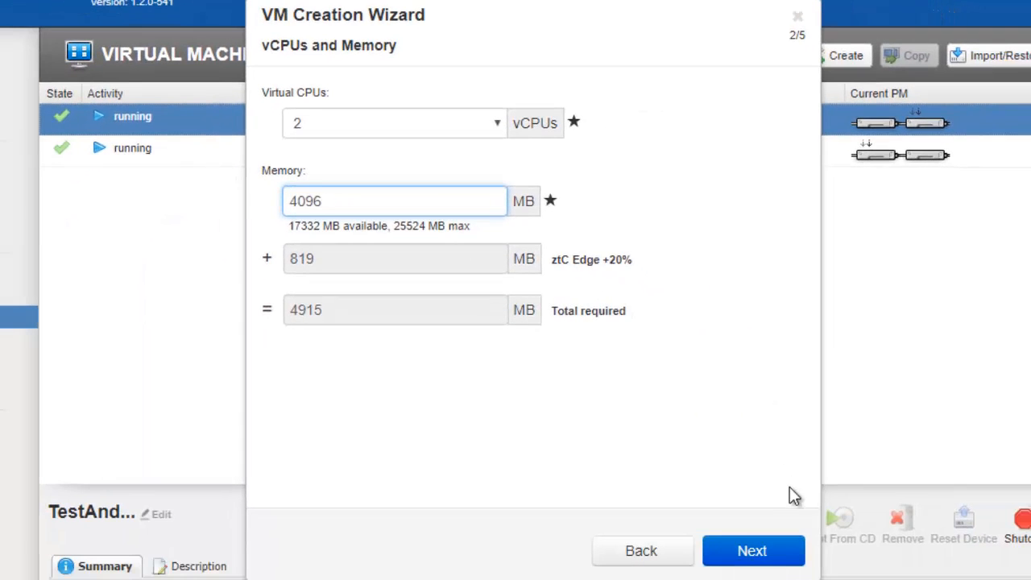
{"action": "left_click", "coordinate": [762, 558]}
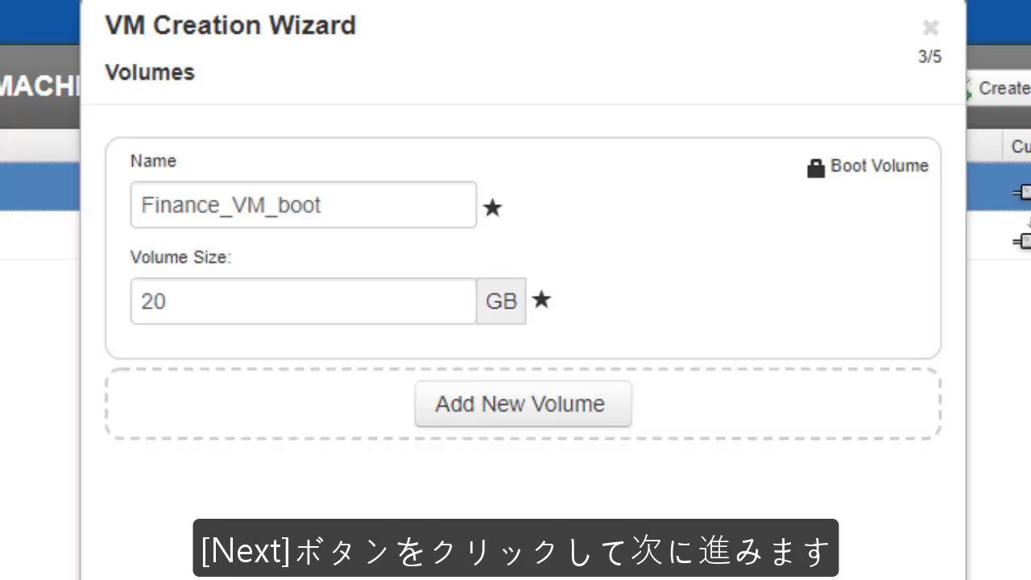
Name the boot volume Finance_VM_boot_Volume and set its size to 80 GB.
{"action": "left_click", "coordinate": [383, 208]}
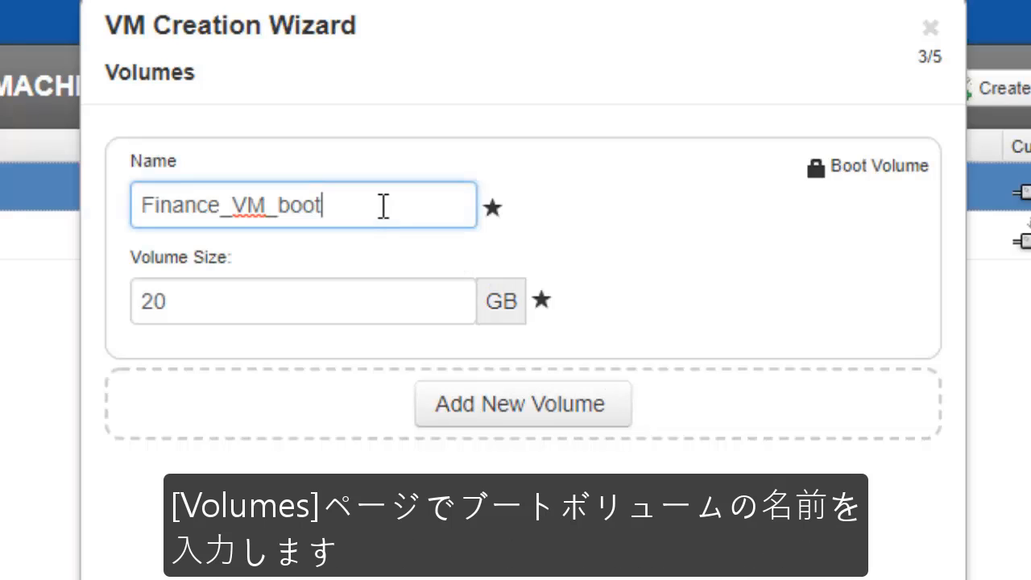
{"action": "type", "text": "_Volume"}
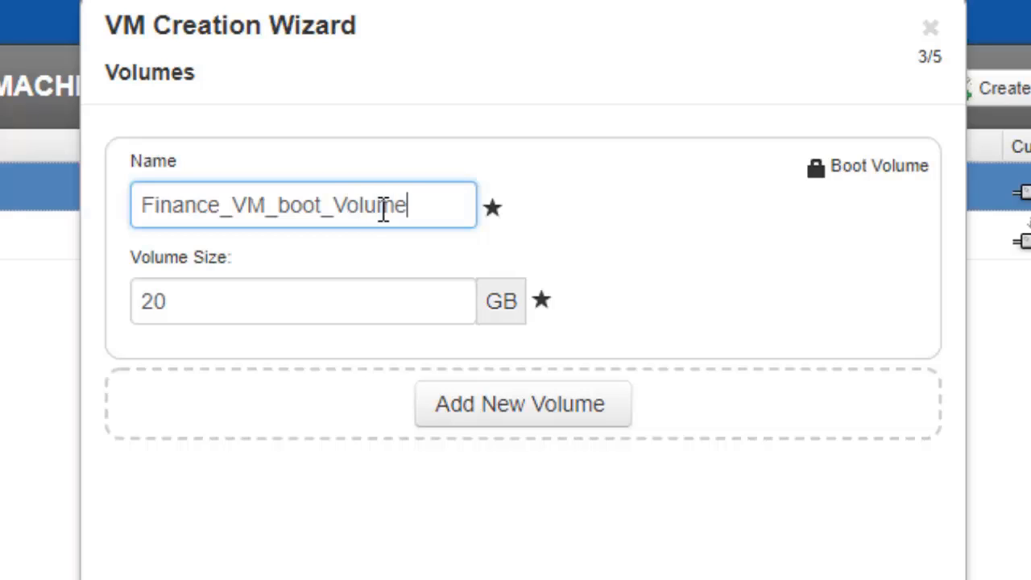
{"action": "left_click_drag", "start_coordinate": [210, 294], "coordinate": [133, 299]}
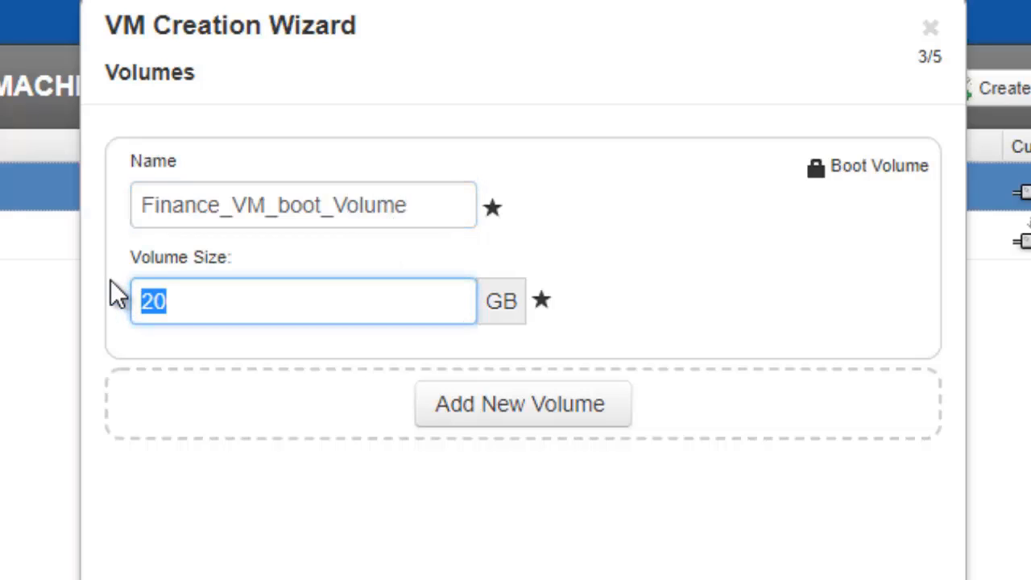
{"action": "type", "text": "80"}
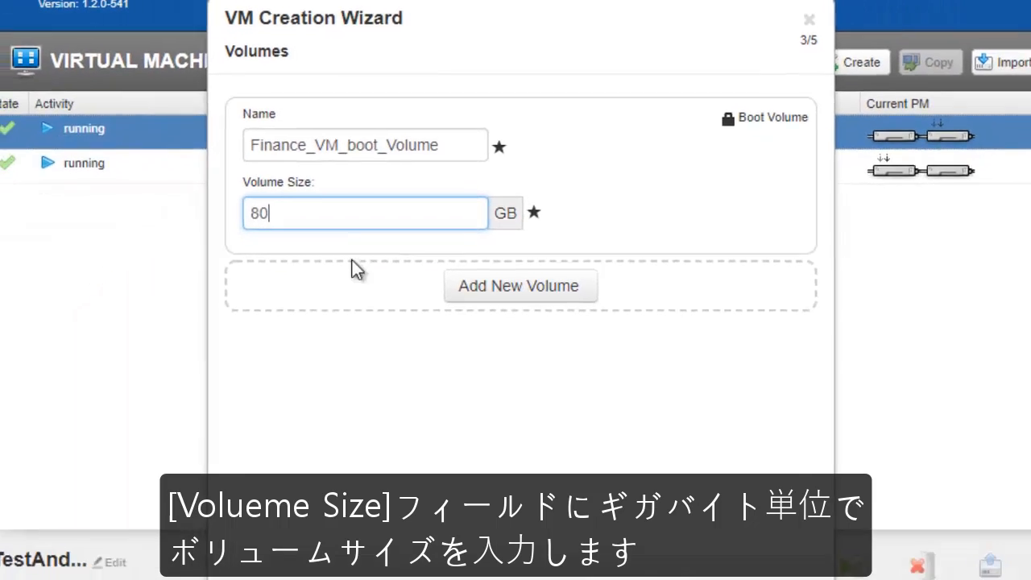
Add a first data volume and set its size to 40 GB.
{"action": "left_click", "coordinate": [510, 291]}
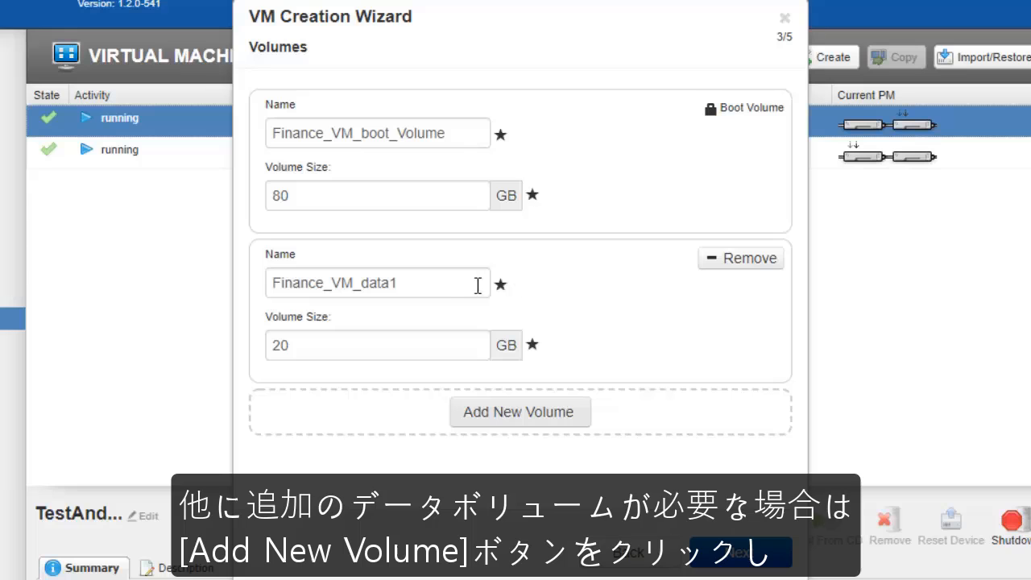
{"action": "left_click", "coordinate": [352, 345]}
{"action": "key", "text": "BackSpace"}
{"action": "key", "text": "BackSpace"}
{"action": "type", "text": "4"}
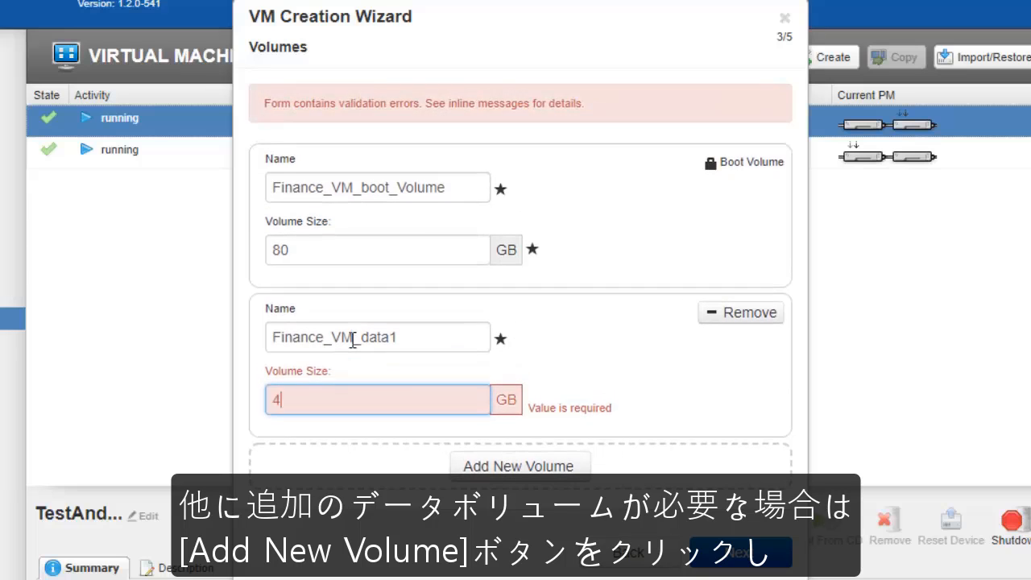
{"action": "type", "text": "0"}
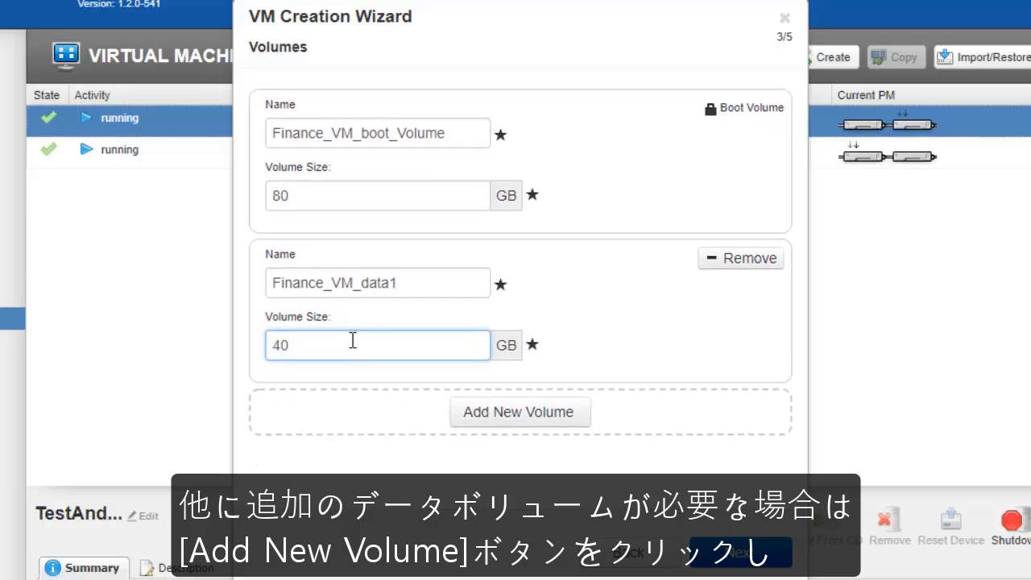
Add a second data volume of 60 GB and continue to the network settings.
{"action": "left_click", "coordinate": [491, 418]}
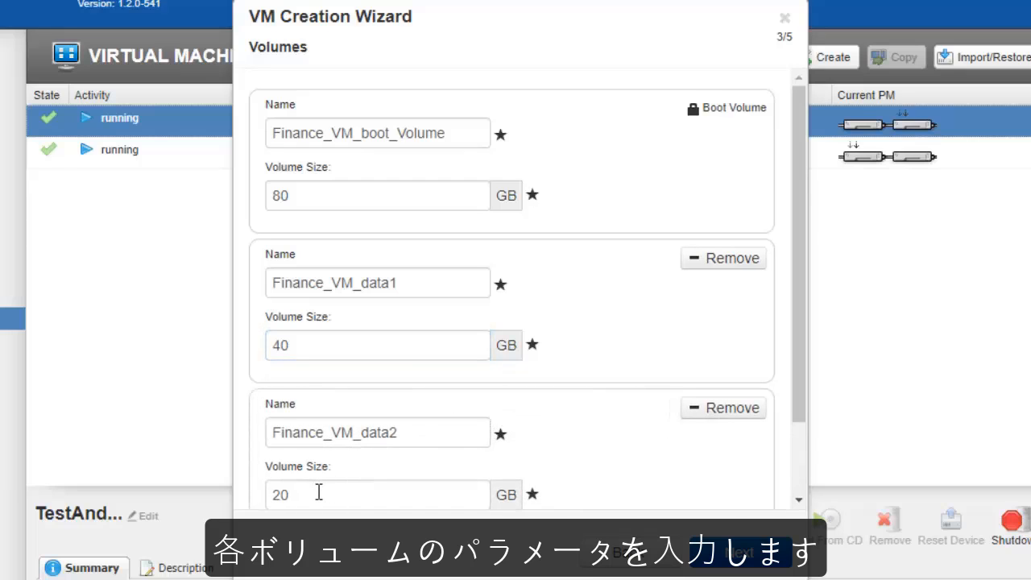
{"action": "left_click_drag", "start_coordinate": [318, 492], "coordinate": [239, 488]}
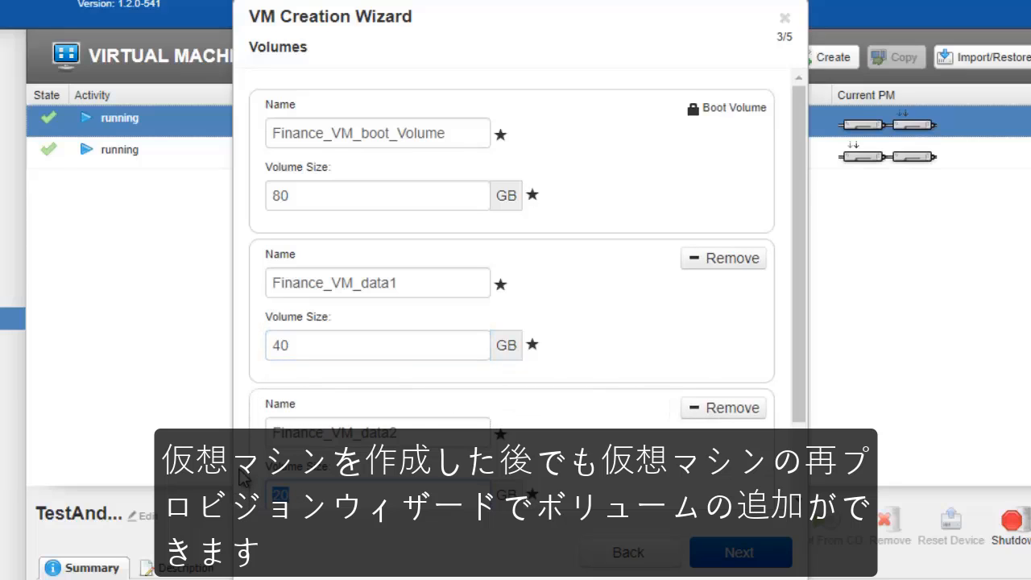
{"action": "type", "text": "6"}
{"action": "left_click_drag", "start_coordinate": [796, 391], "coordinate": [801, 466]}
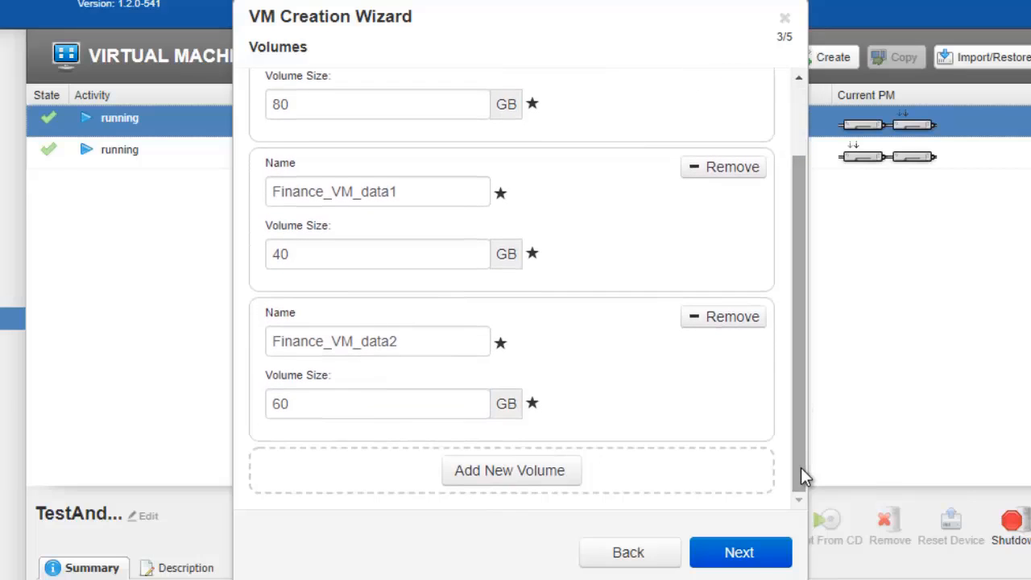
{"action": "left_click", "coordinate": [739, 554]}
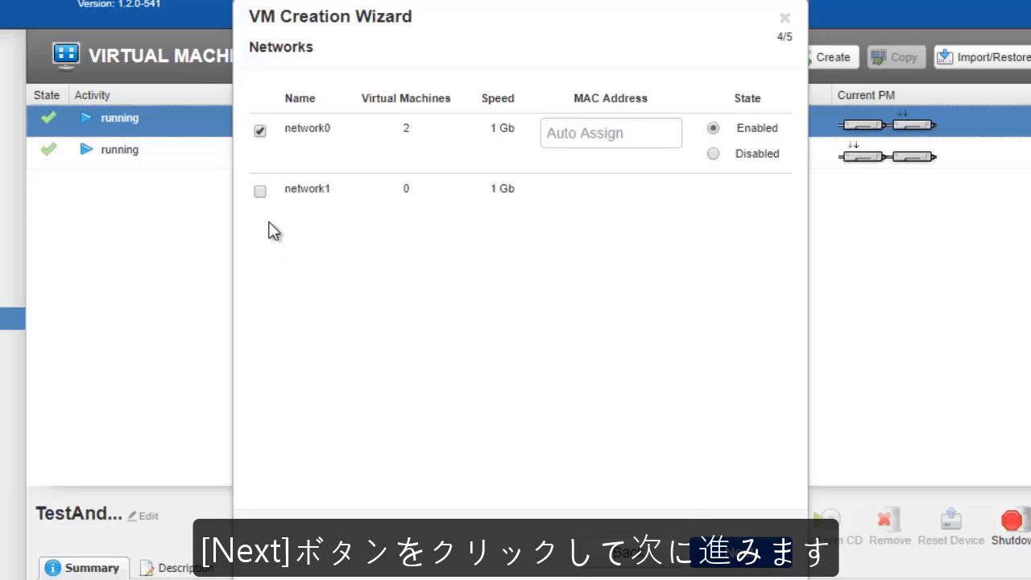
Try assigning network1 alone and together with network0, and return to network0 only.
{"action": "left_click", "coordinate": [259, 192]}
{"action": "left_click", "coordinate": [260, 131]}
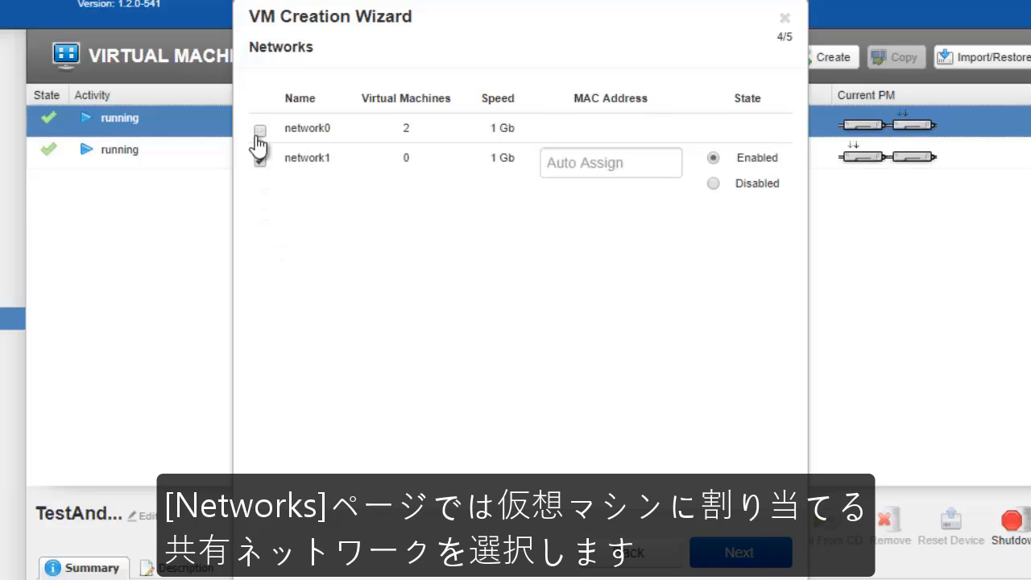
{"action": "left_click", "coordinate": [259, 131]}
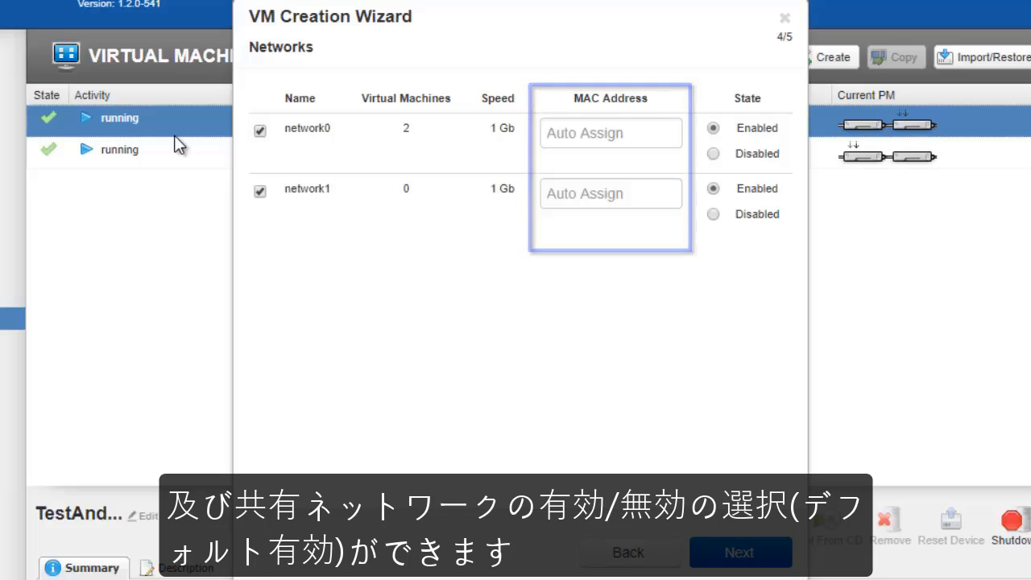
{"action": "left_click", "coordinate": [259, 193]}
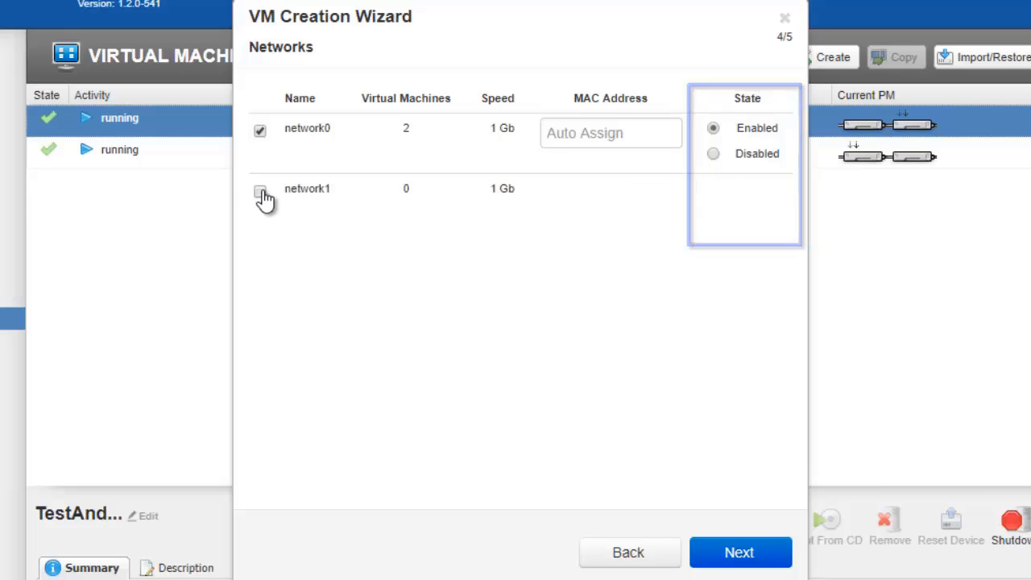
Accept the network assignment and continue to the Creation Summary page.
{"action": "left_click", "coordinate": [729, 556]}
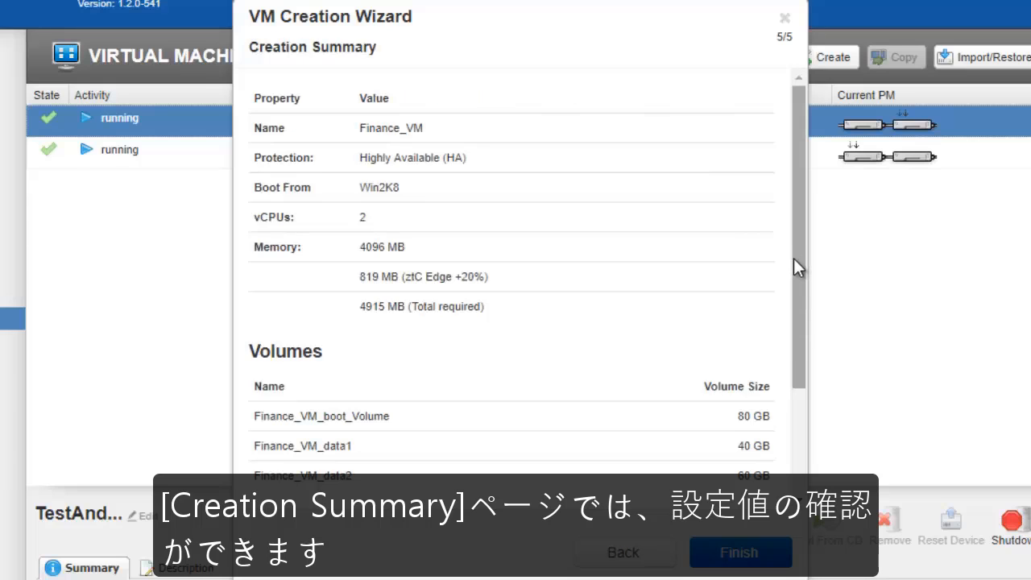
Review the creation summary, turn off Launch Console, and finish the wizard to create Finance_VM.
{"action": "scroll", "coordinate": [793, 258], "scroll_direction": "down", "scroll_amount": 2}
{"action": "left_click_drag", "start_coordinate": [794, 280], "coordinate": [801, 370]}
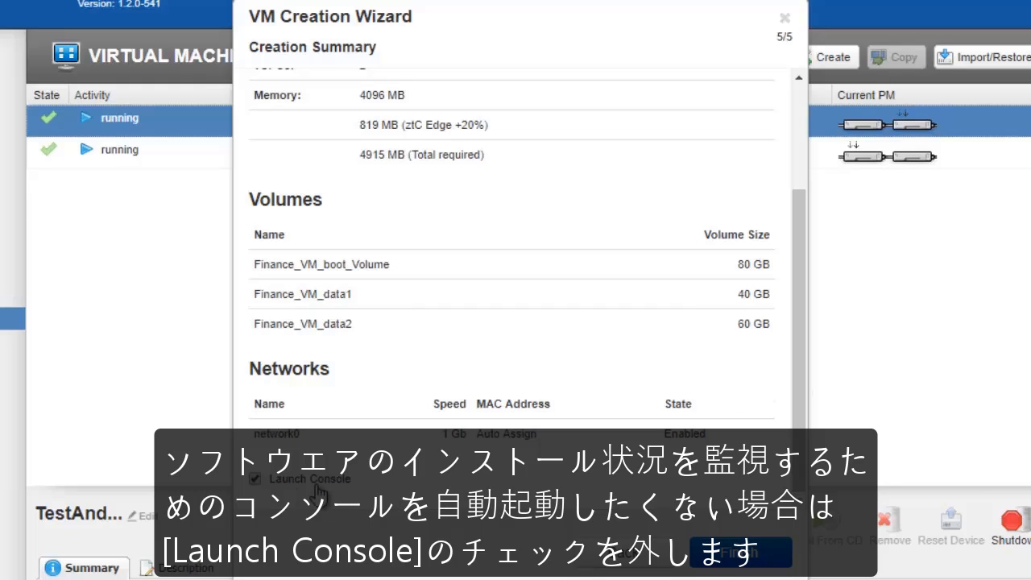
{"action": "left_click", "coordinate": [255, 480]}
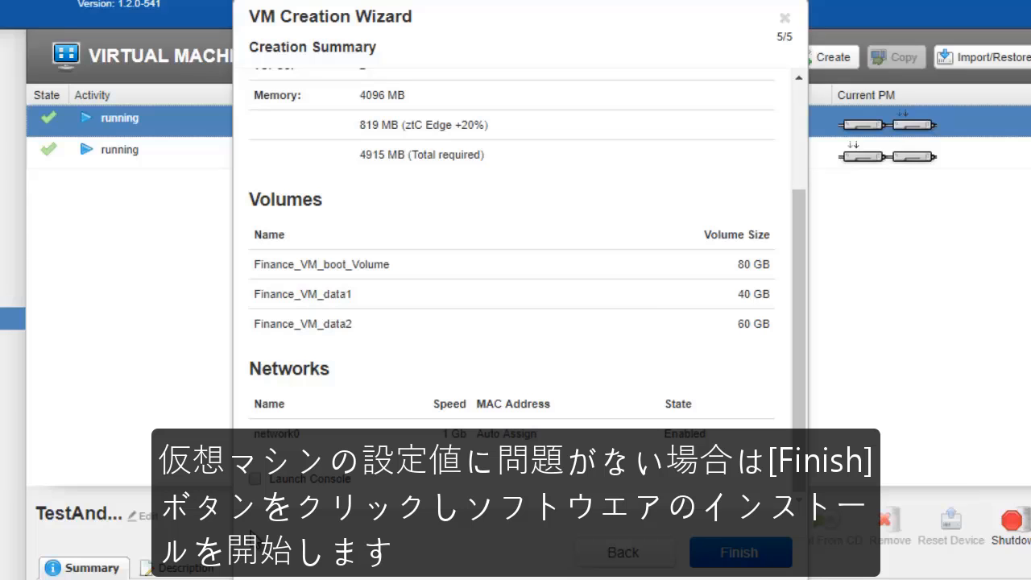
{"action": "left_click", "coordinate": [734, 563]}
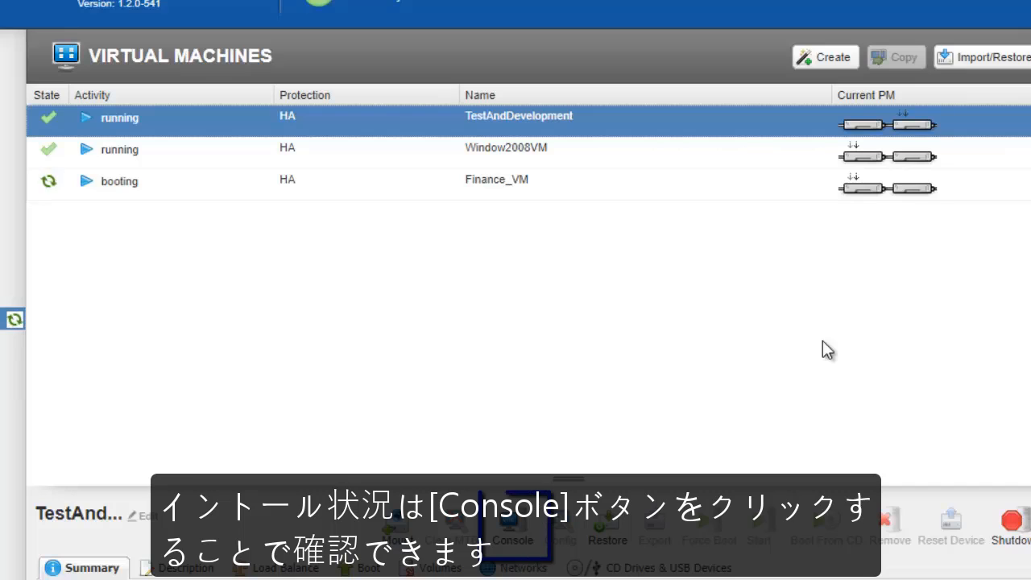
Select Finance_VM in the virtual machines list and open its console to access the guest system.
{"action": "left_click", "coordinate": [205, 189]}
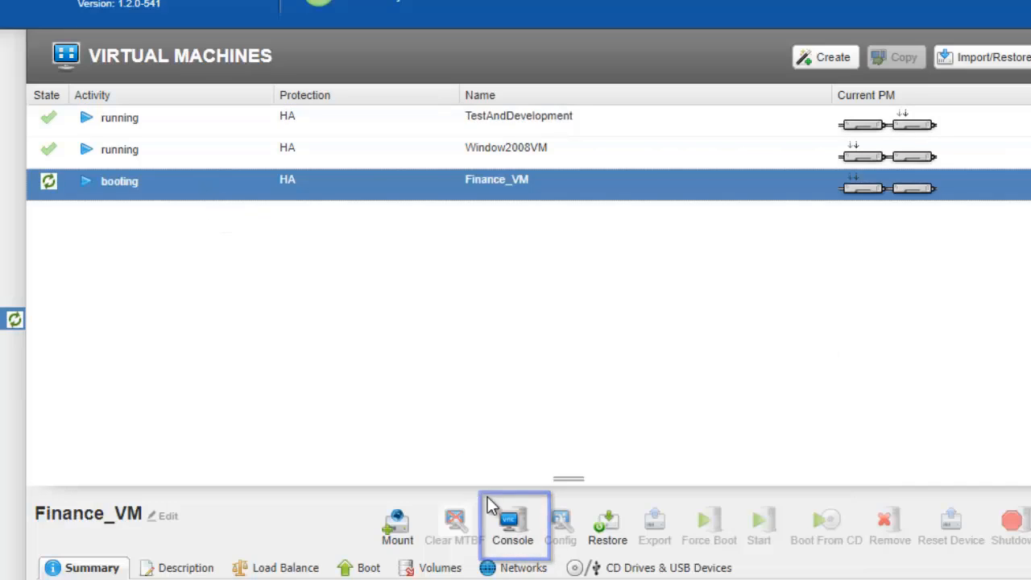
{"action": "left_click", "coordinate": [511, 522]}
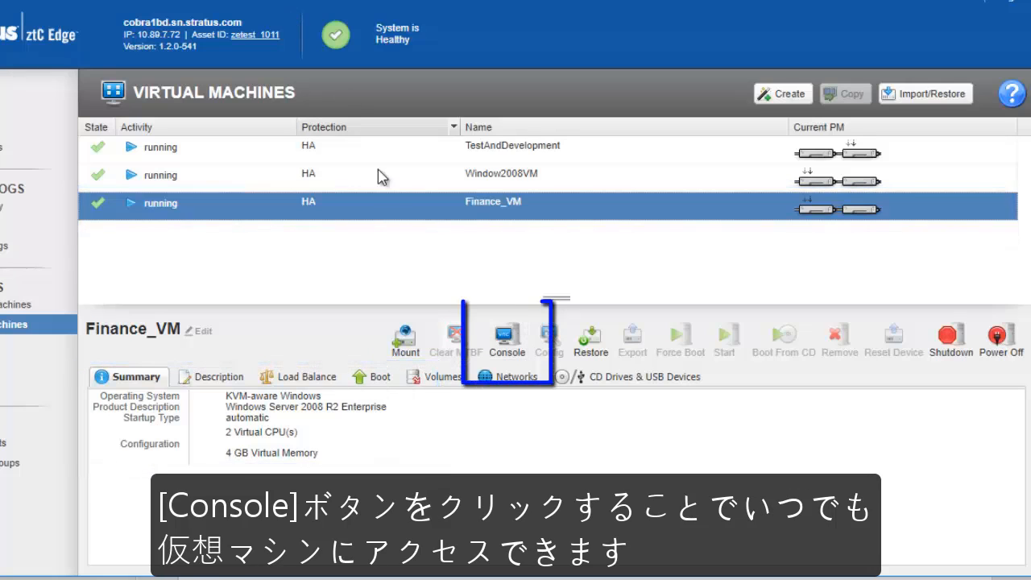
{"action": "left_click", "coordinate": [501, 343]}
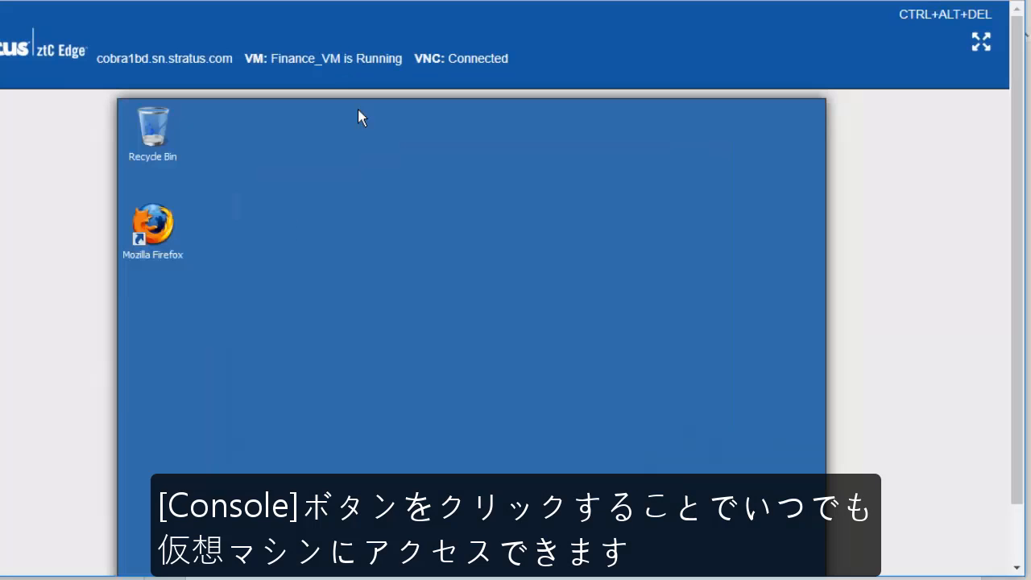